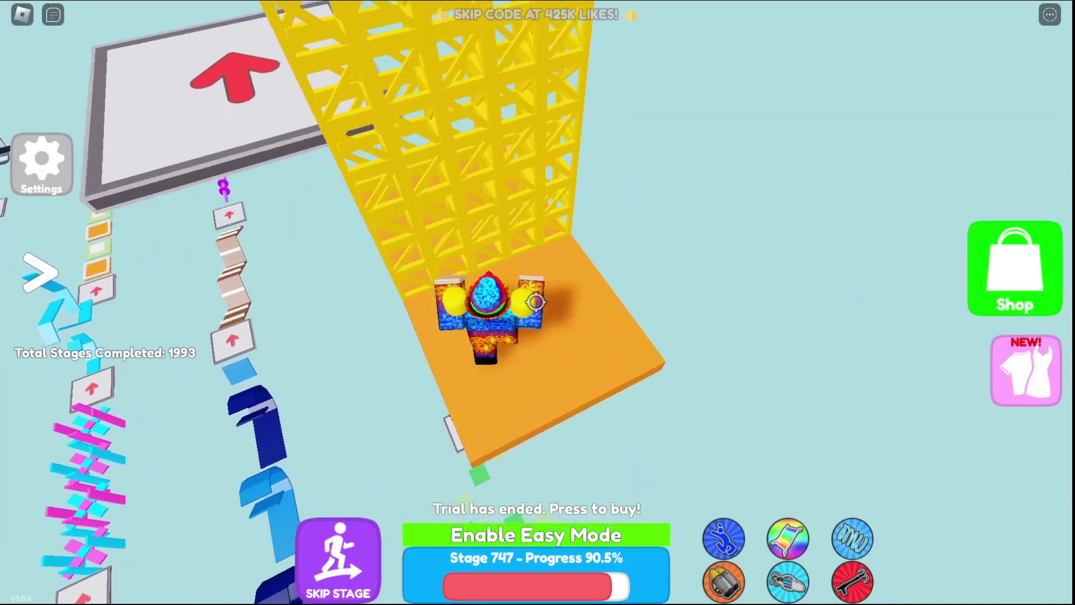
key("w")
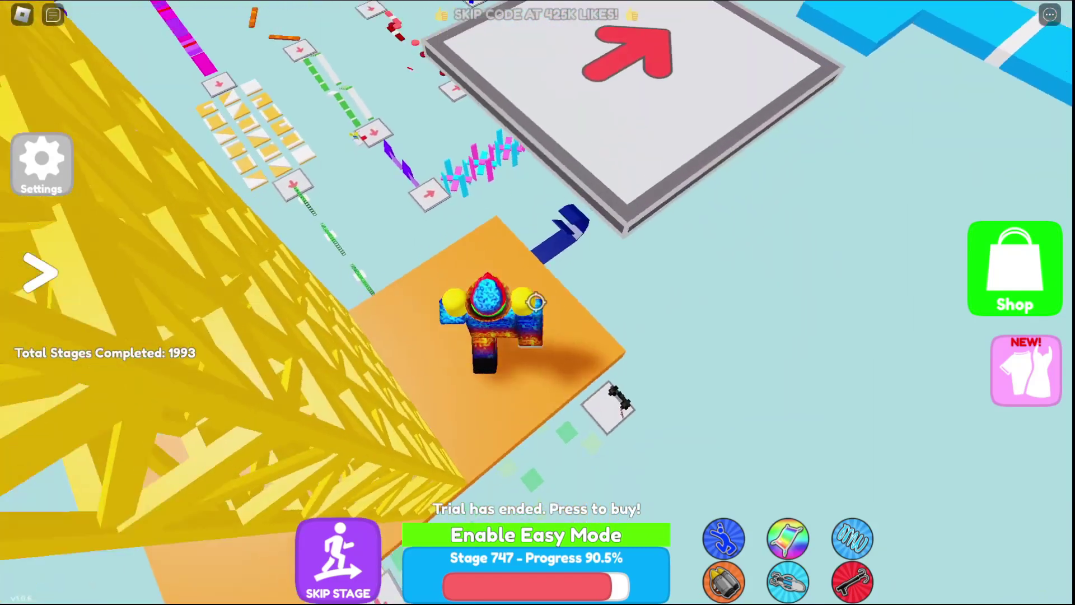
key("space")
key("w")
key("space")
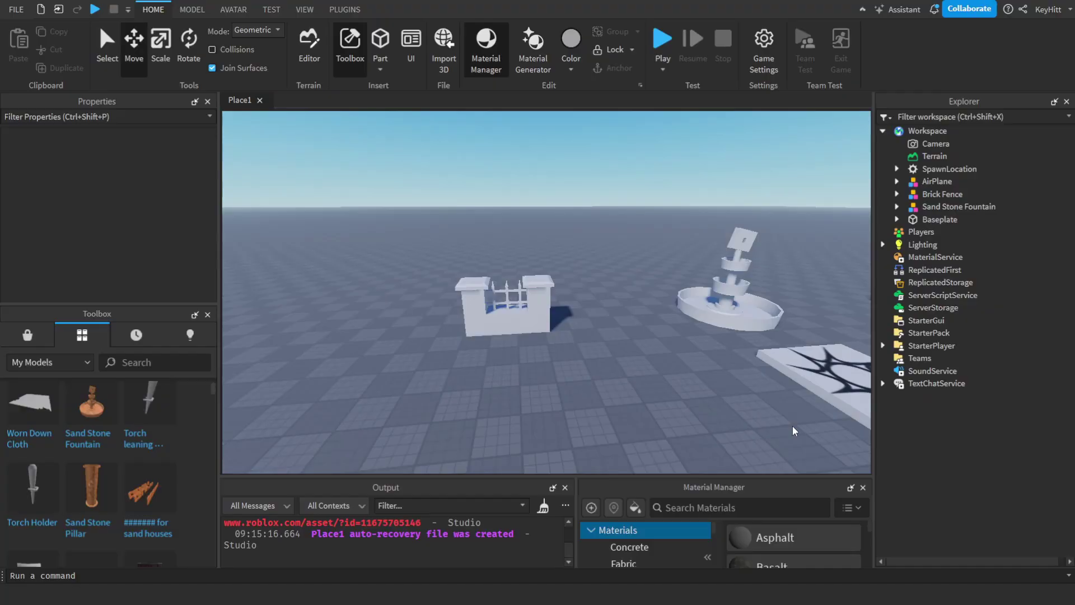
Examine the untextured brick fence, stone fountain and airplane models placed on the baseplate
right_click_drag(682, 404, 682, 405)
key("w")
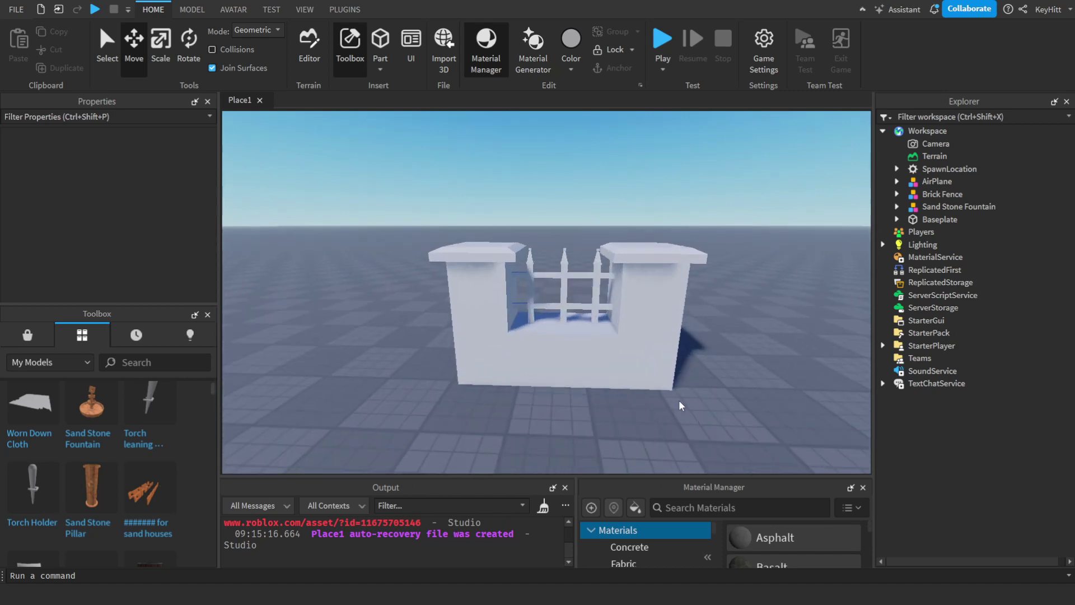
right_click_drag(679, 401, 680, 402)
key("s")
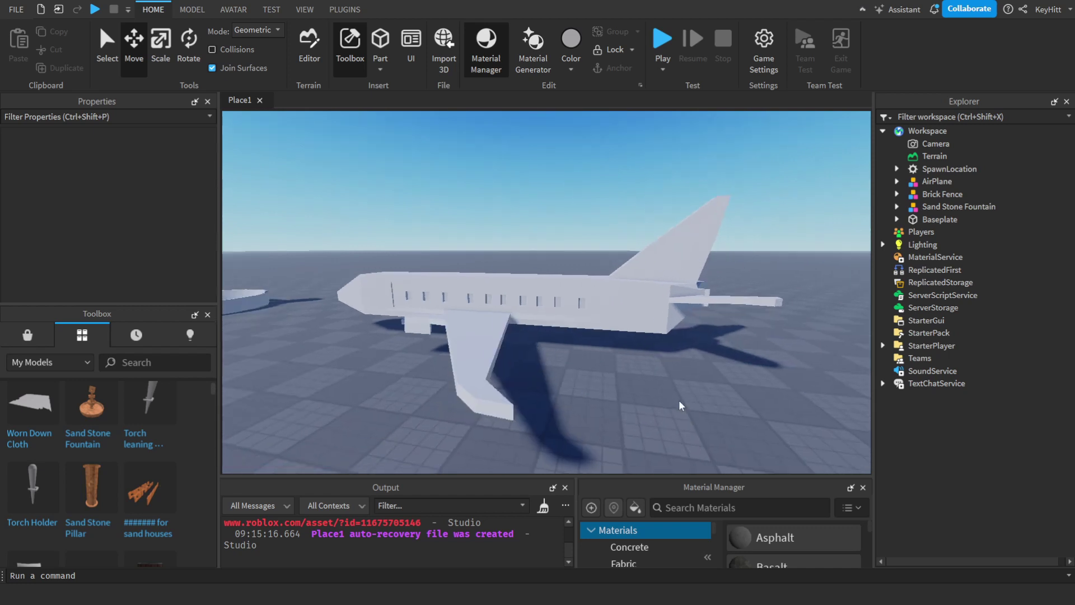
key("a")
right_click_drag(679, 401, 655, 409)
key("w")
key("s")
key("w")
key("s")
key("s")
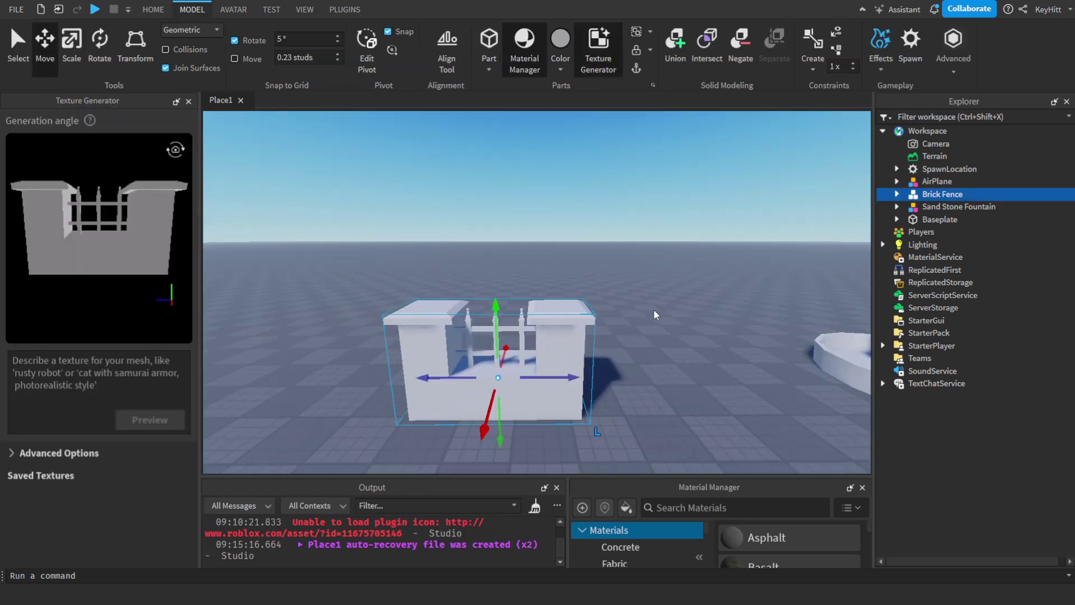
Enter "Fancy Brick Fence" as the texture description for the selected Brick Fence model
key("w")
right_click_drag(654, 316, 655, 315)
key("s")
key("w")
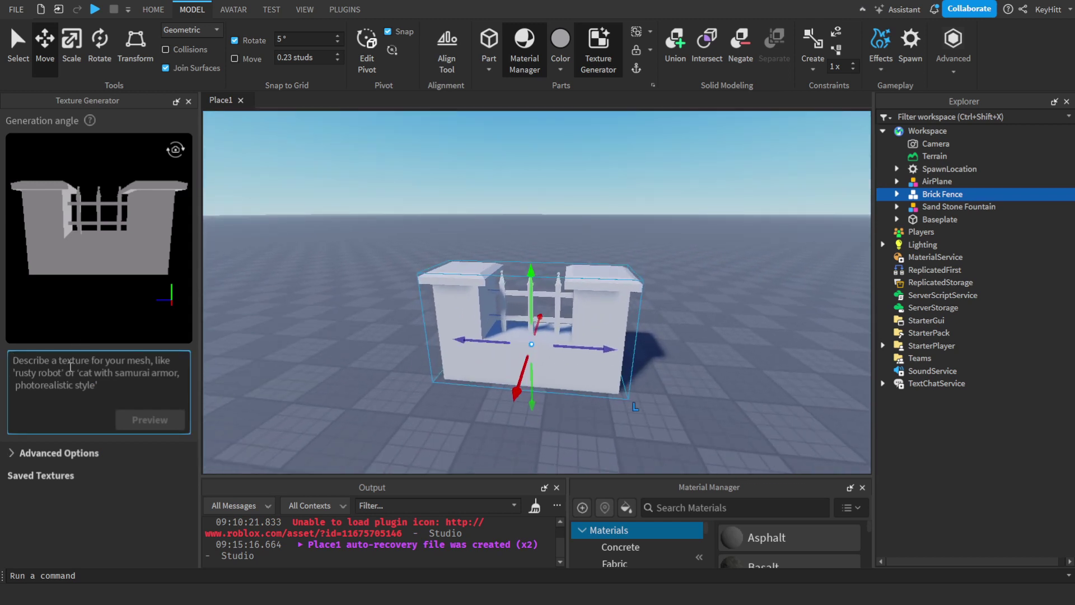
type("Brick Fence")
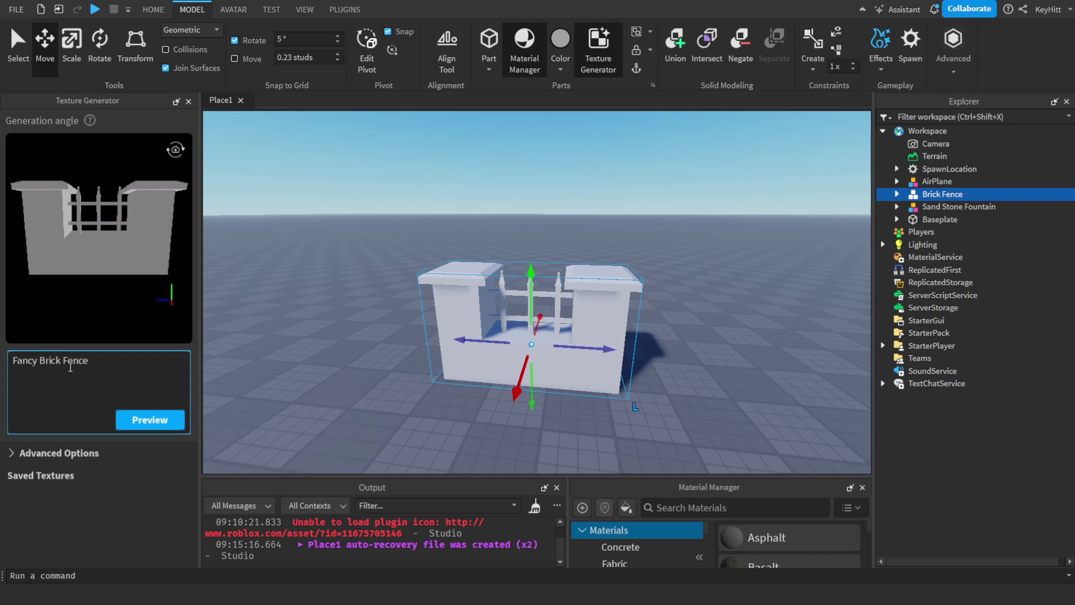
Inspect the untextured Brick Fence model up close from several sides
key("a")
right_click_drag(542, 288, 542, 288)
key("w")
key("d")
key("d")
key("w")
key("d")
key("d")
key("s")
key("w")
key("s")
key("w")
key("a")
key("d")
key("s")
key("w")
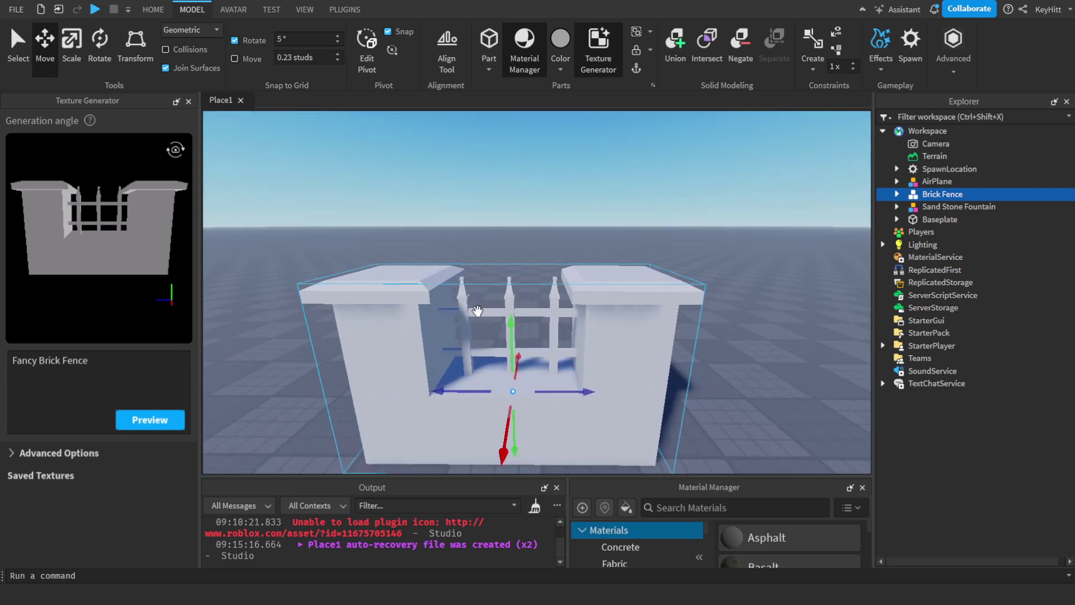
Generate the fence texture preview, review it from its different angles, and save and apply it to the Brick Fence
left_click(171, 427)
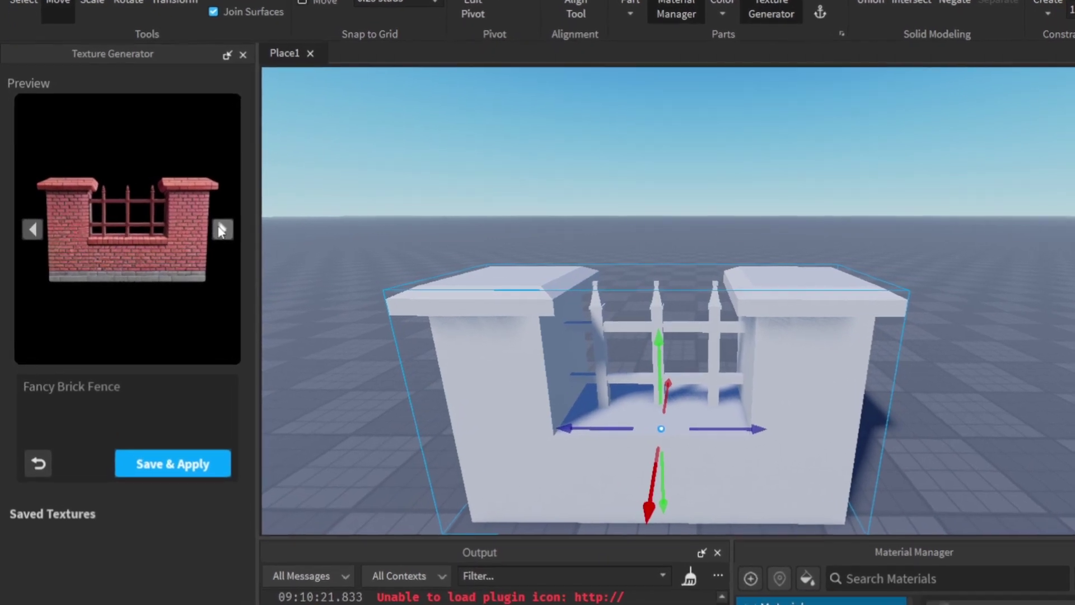
left_click(222, 229)
left_click(222, 230)
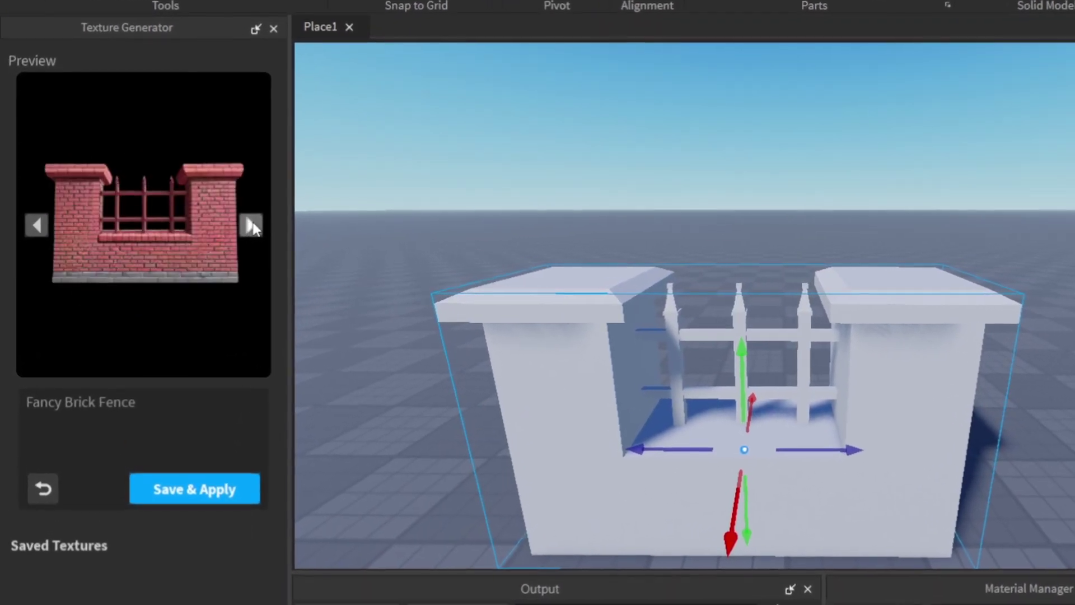
left_click(252, 224)
left_click(252, 223)
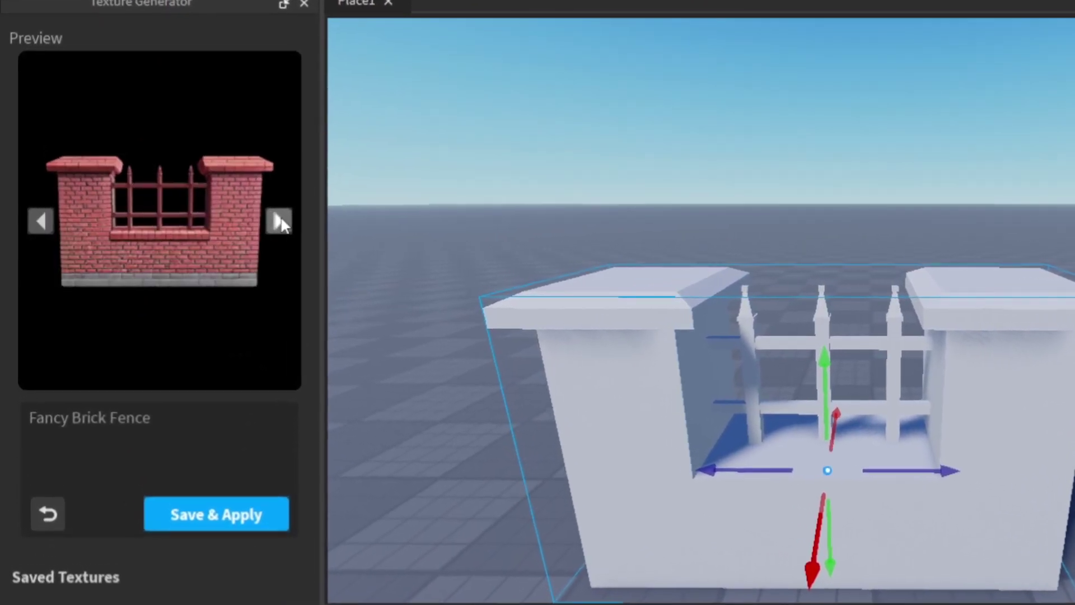
left_click(282, 222)
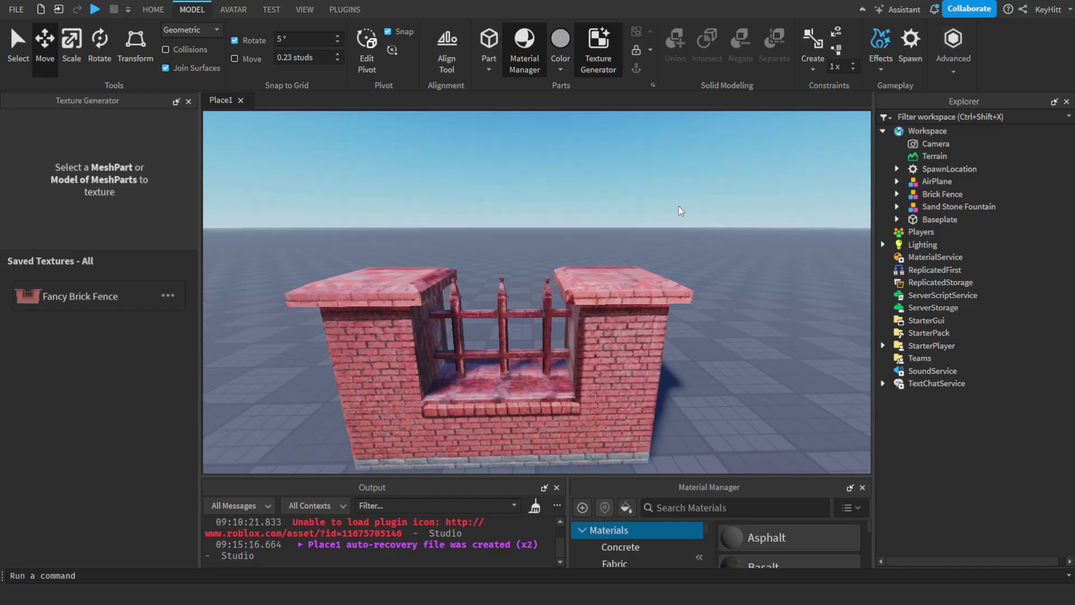
Inspect the applied brick texture on the fence's pillars, railing and back from close up and all around
key("w")
right_click_drag(680, 211, 680, 212)
key("d")
key("a")
key("a")
key("d")
key("a")
key("s")
key("w")
key("s")
key("w")
key("d")
right_click_drag(485, 316, 506, 330)
key("a")
key("s")
key("s")
key("w")
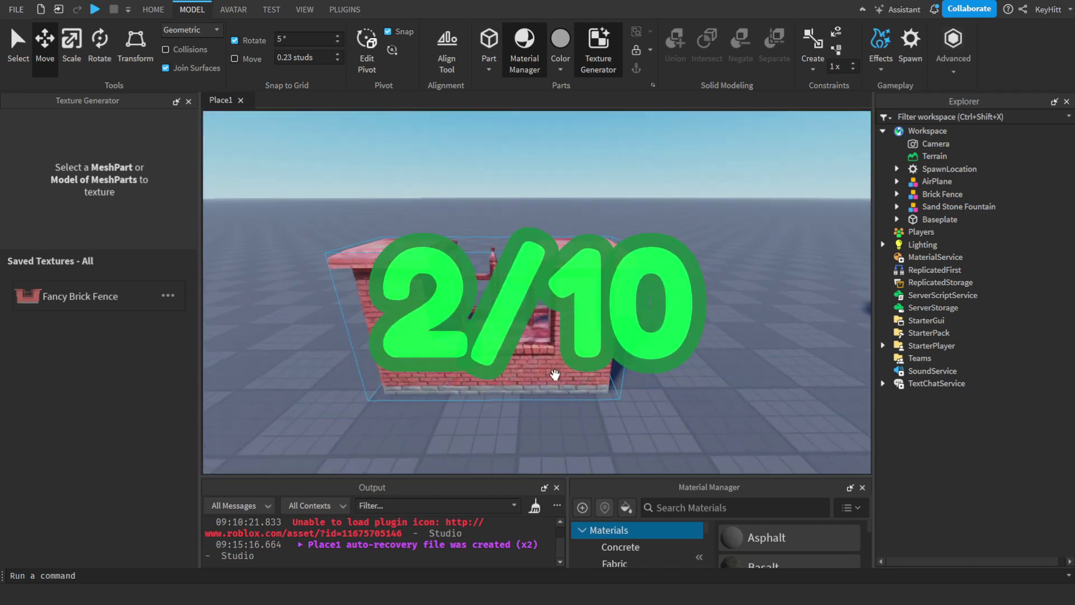
Select the Sand Stone Fountain model and replace the texture description with "Cool Stone Fountain"
right_click_drag(554, 375, 555, 375)
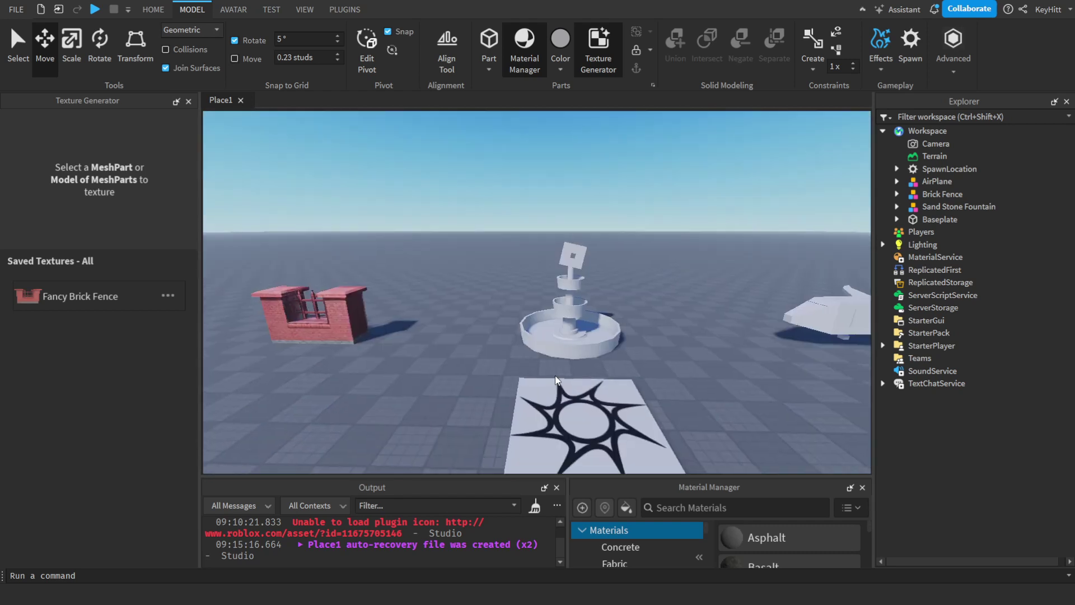
right_click_drag(554, 375, 554, 374)
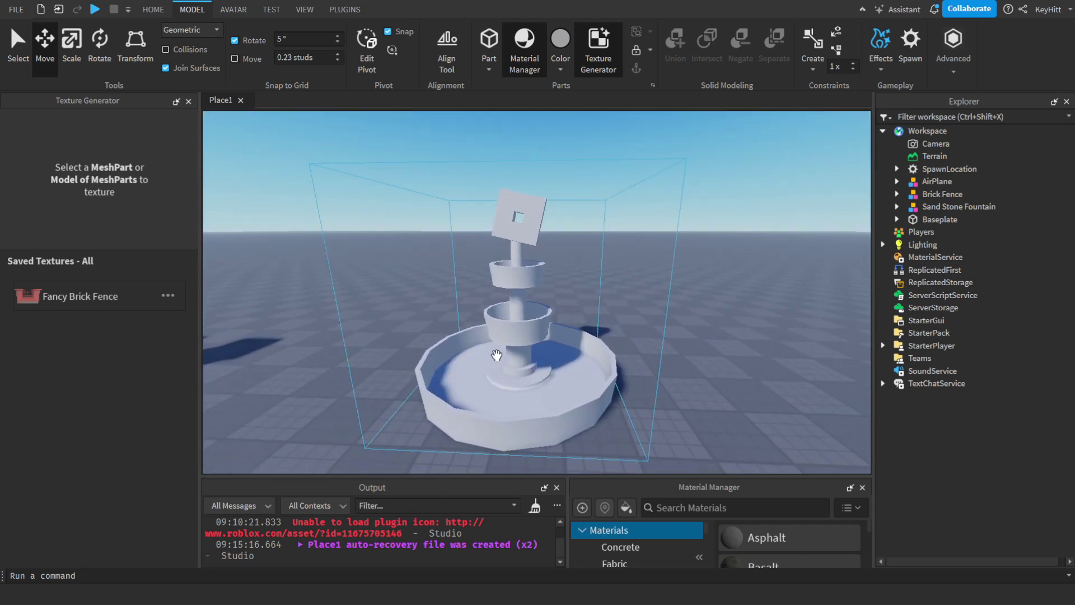
left_click(523, 394)
left_click(126, 369)
key("BackSpace")
key("BackSpace")
key("BackSpace")
key("BackSpace")
key("BackSpace")
key("BackSpace")
key("BackSpace")
key("BackSpace")
key("BackSpace")
key("BackSpace")
key("BackSpace")
key("BackSpace")
key("BackSpace")
key("BackSpace")
key("BackSpace")
key("BackSpace")
key("BackSpace")
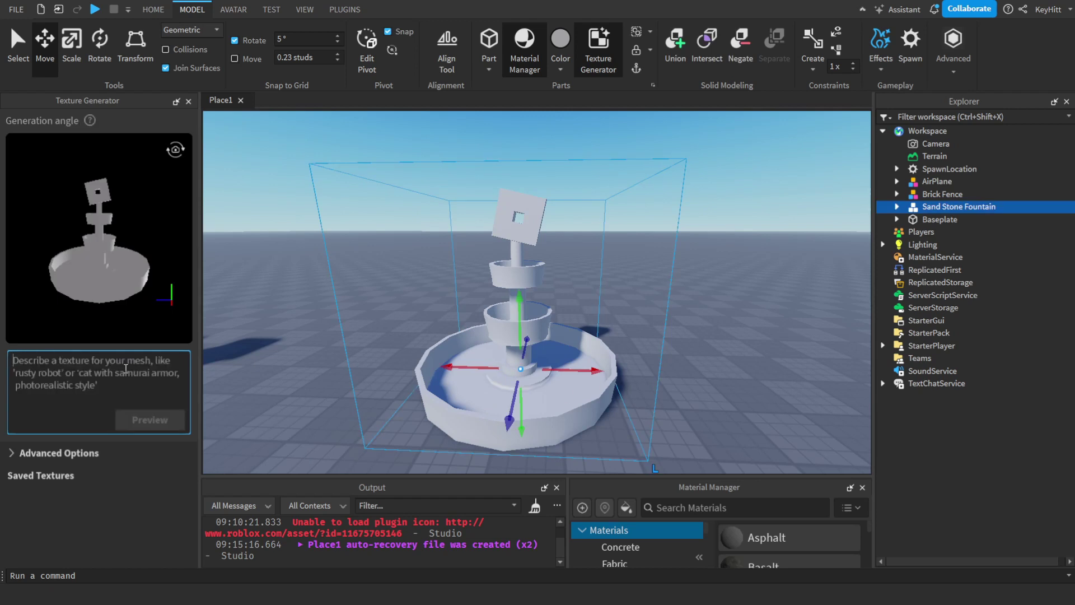
type("Cool Stone Fountain")
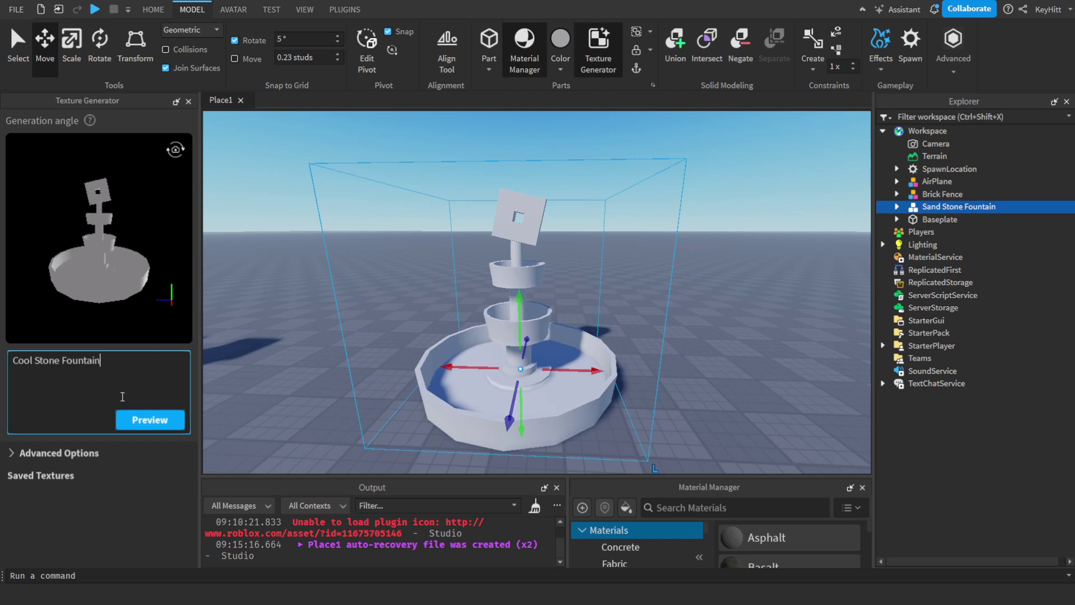
Generate the fountain texture preview, review it from its different angles, and save and apply it to the Sand Stone Fountain
left_click(125, 421)
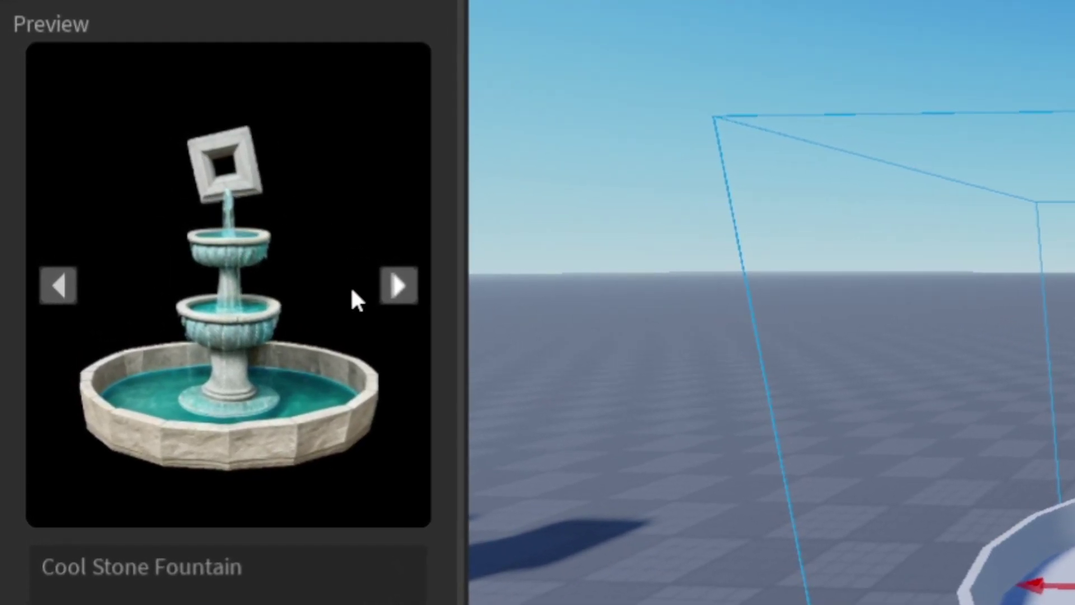
left_click(399, 285)
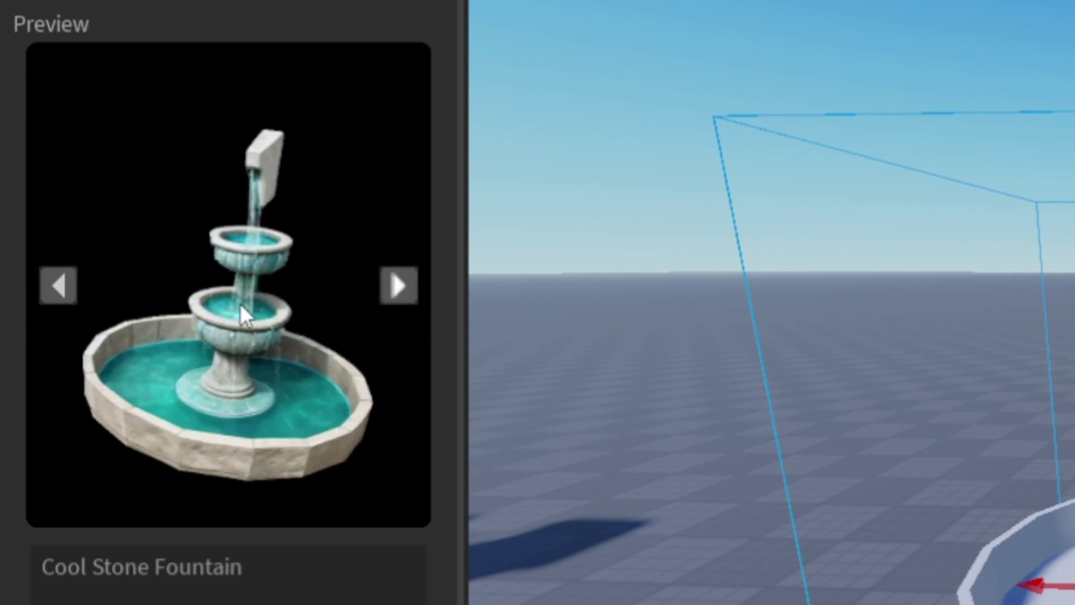
left_click(395, 295)
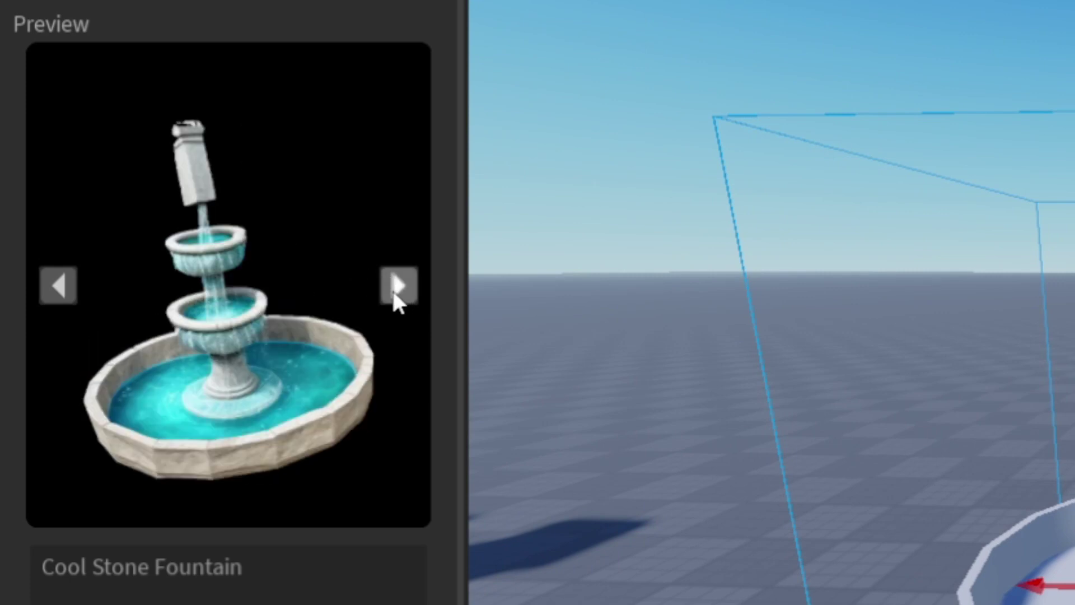
left_click(394, 295)
left_click(394, 295)
left_click(393, 288)
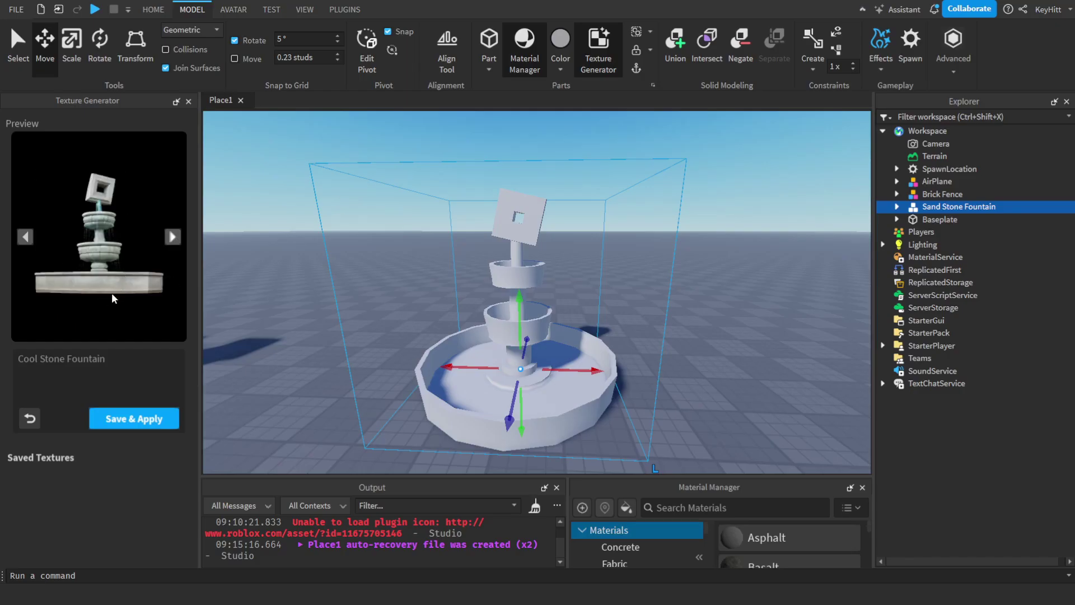
left_click(130, 418)
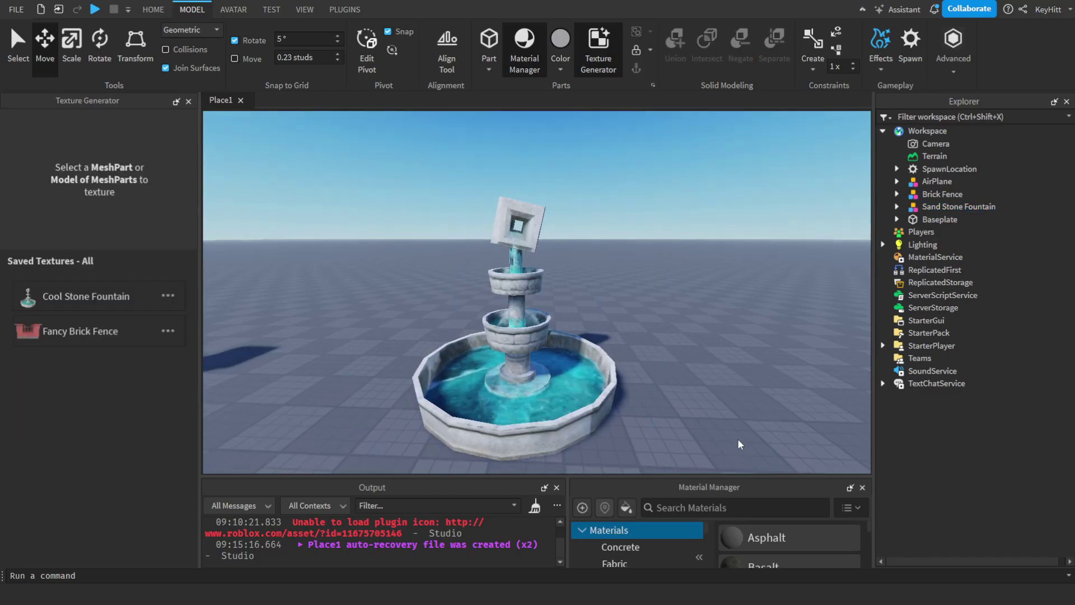
Inspect the applied texture on the fountain's basin, water and upper bowls from close up and from a distance
scroll(739, 444, "down", 5)
right_click_drag(740, 444, 691, 425)
key("w")
key("d")
key("d")
key("w")
key("s")
key("w")
key("d")
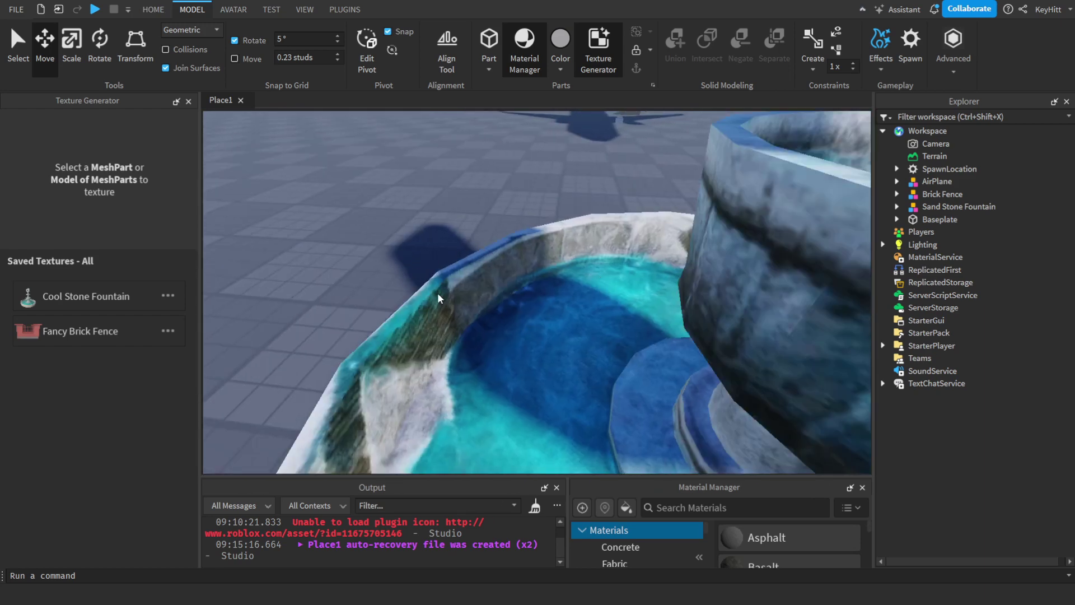
key("s")
right_click_drag(588, 289, 588, 289)
key("d")
key("s")
right_click_drag(506, 293, 506, 293)
key("w")
right_click_drag(622, 295, 621, 292)
key("s")
key("s")
key("w")
key("w")
key("s")
key("w")
key("s")
key("s")
key("w")
key("s")
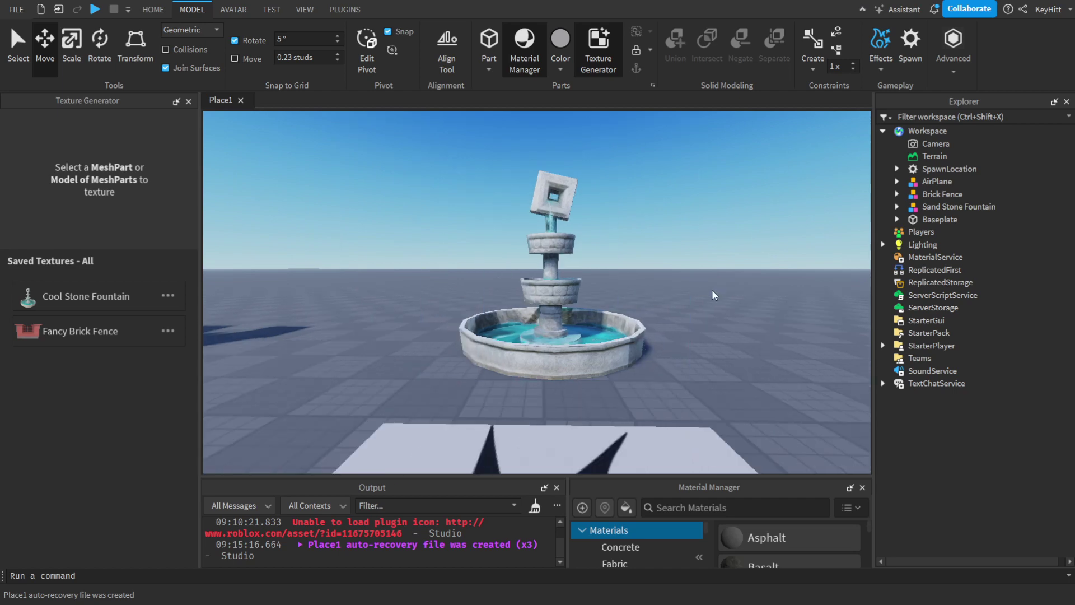
Examine the untextured airplane model's nose, fuselage and wings from several sides
right_click_drag(714, 295, 724, 280)
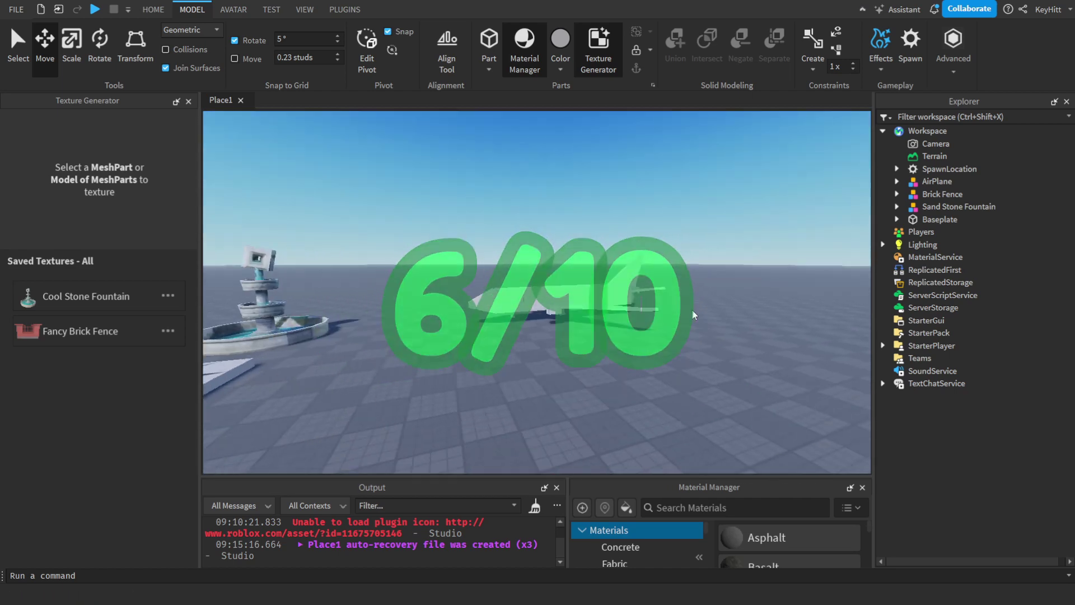
key("a")
right_click_drag(691, 316, 694, 312)
key("d")
key("a")
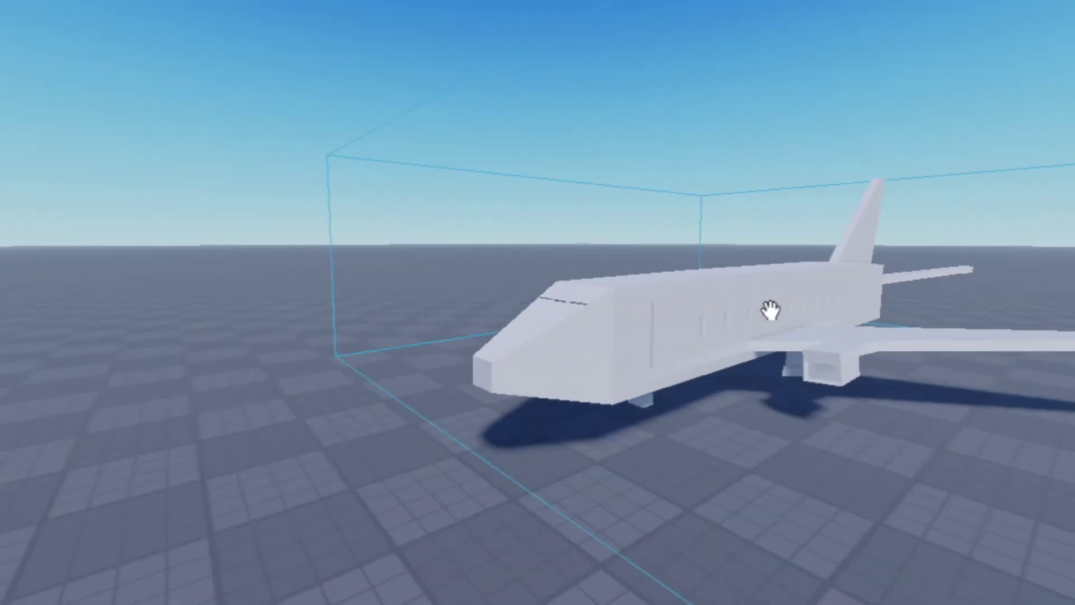
right_click_drag(770, 312, 770, 312)
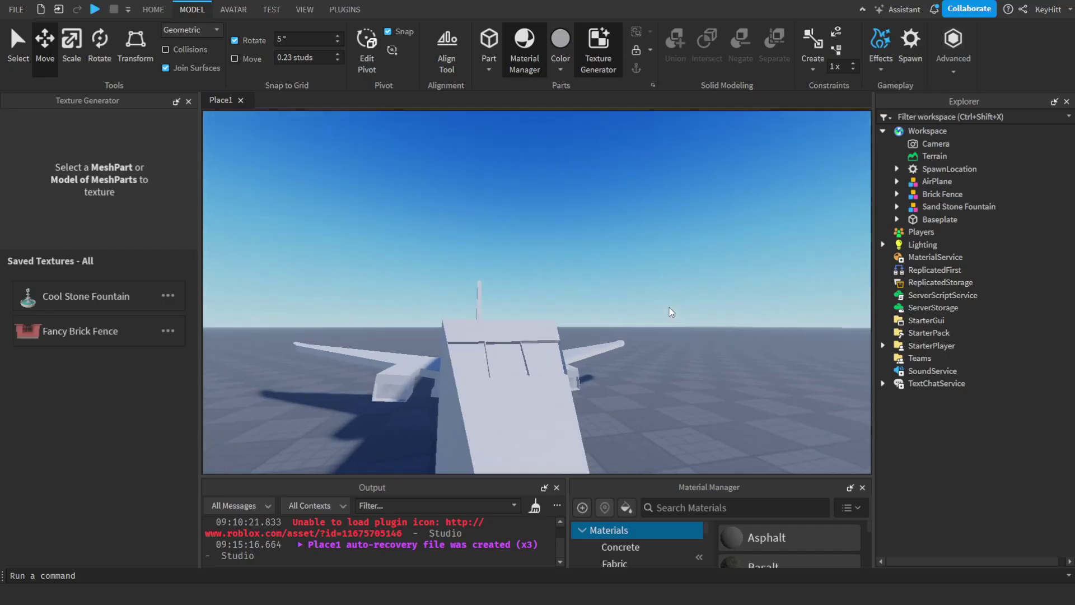
key("w")
right_click_drag(670, 312, 665, 307)
key("d")
key("a")
key("d")
Select the AirPlane model and replace its texture description with "Airplane"
right_click_drag(523, 325, 524, 325)
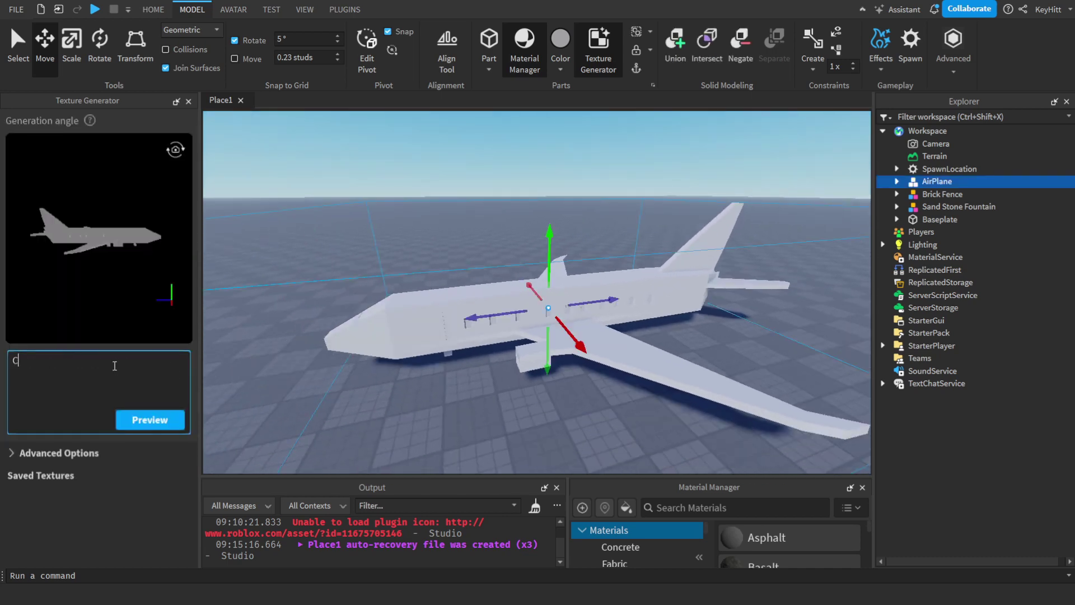
key("BackSpace")
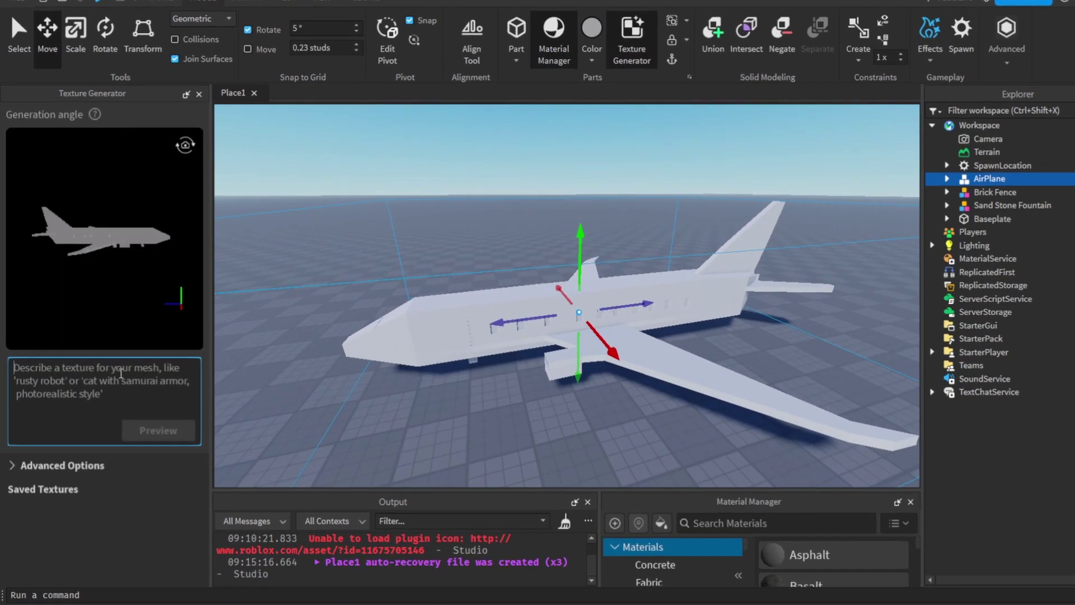
type("Airplane")
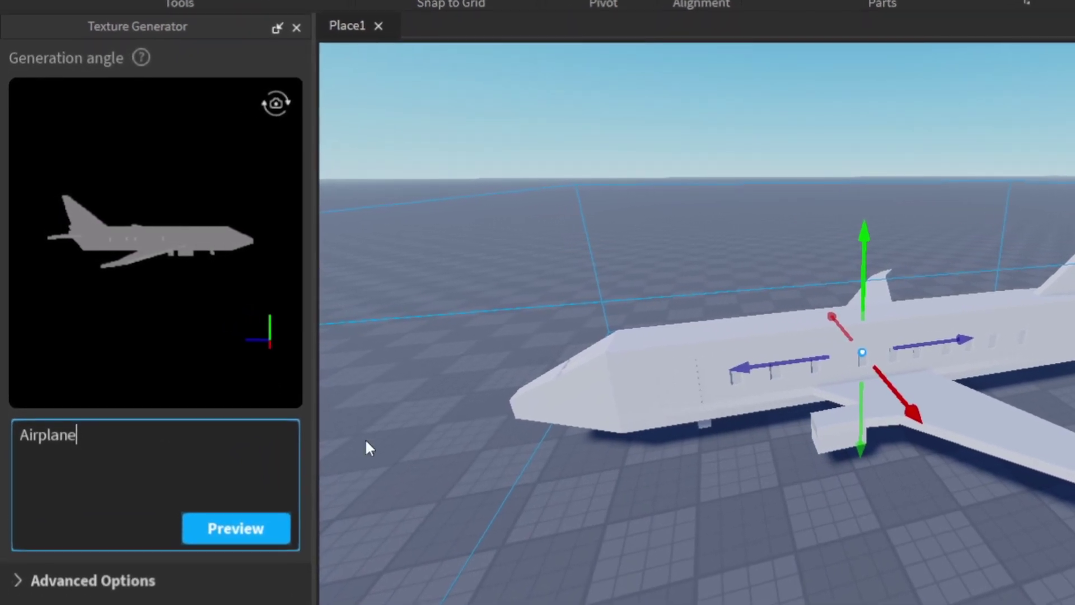
Generate the airplane texture preview, review it from its different angles, and save and apply it to the AirPlane model
left_click(221, 538)
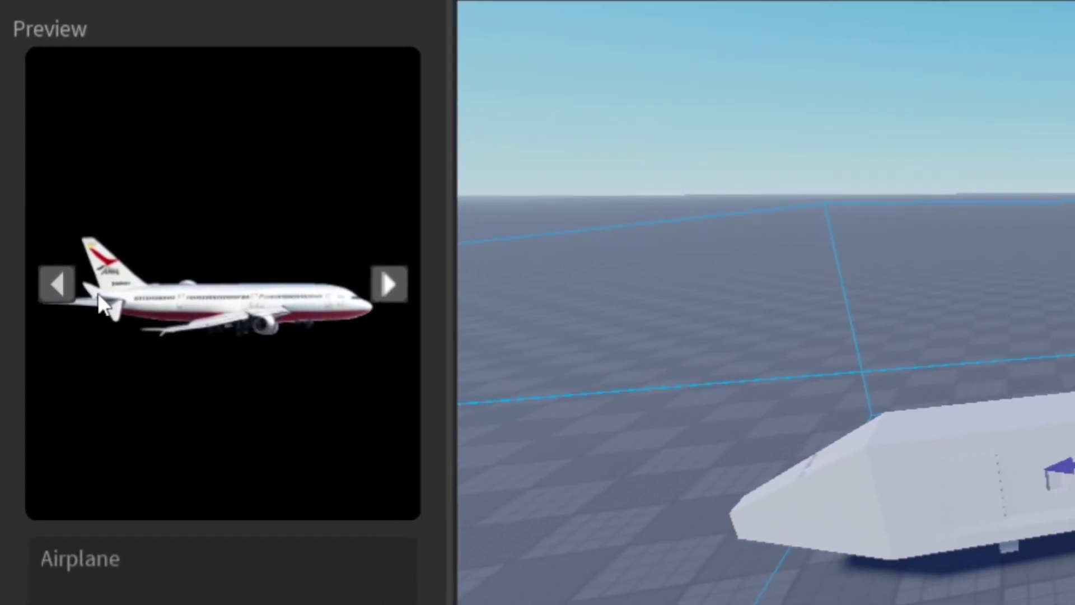
left_click(387, 284)
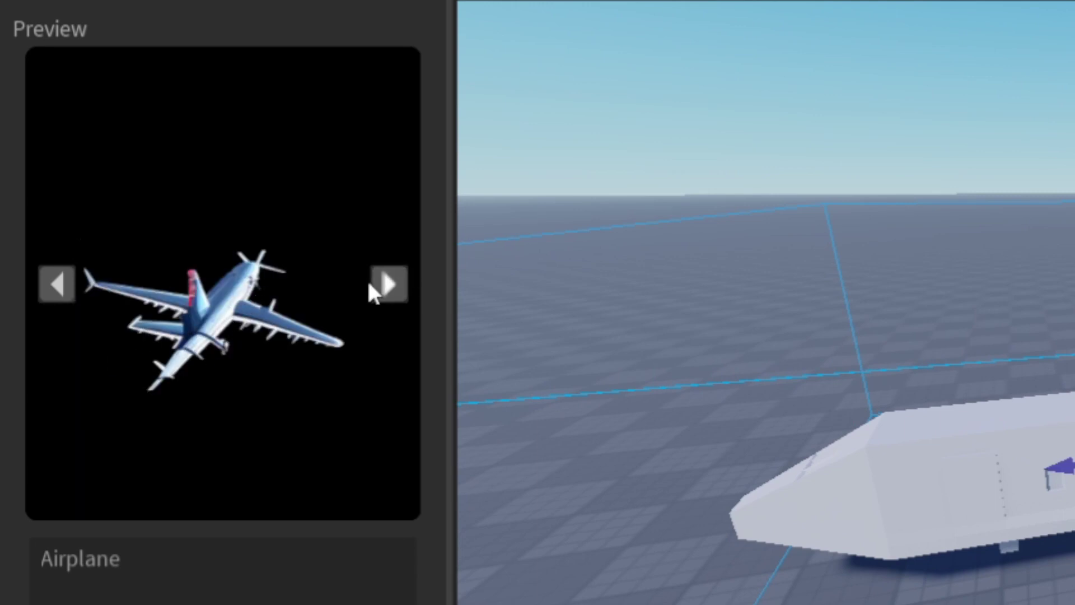
left_click(385, 282)
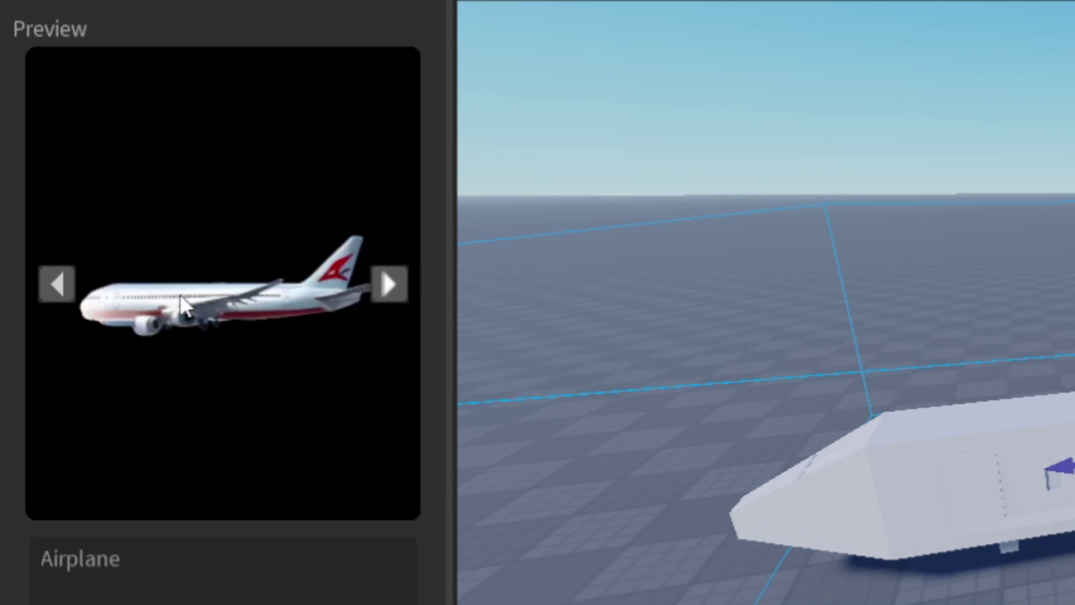
left_click(390, 287)
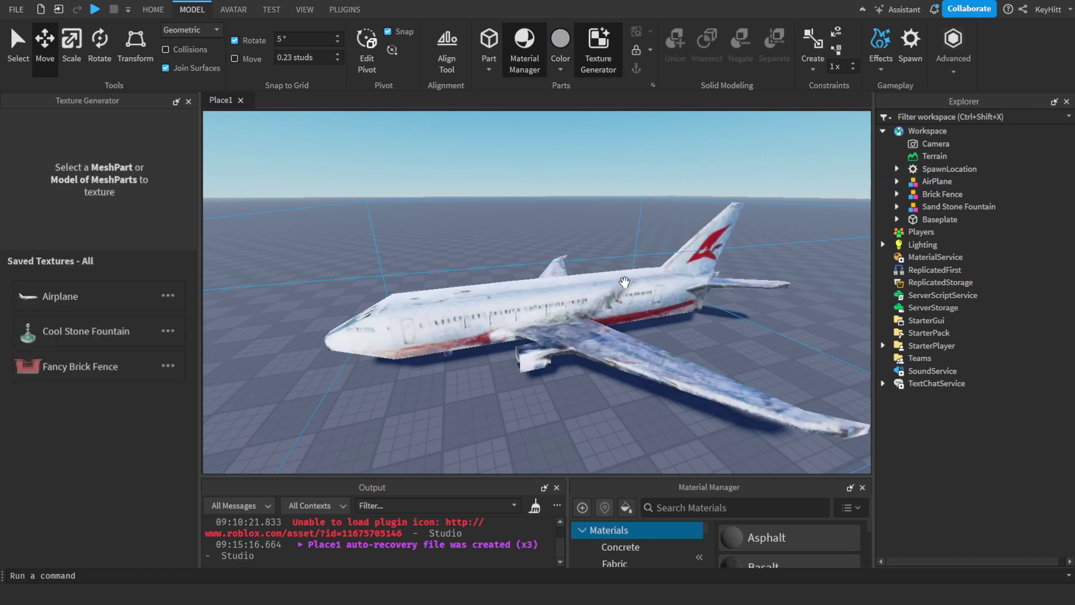
Inspect the applied texture on the airplane's fuselage, wings and tail fin from close up
right_click_drag(624, 282, 617, 295)
key("a")
key("w")
key("d")
key("a")
key("w")
key("s")
key("w")
key("s")
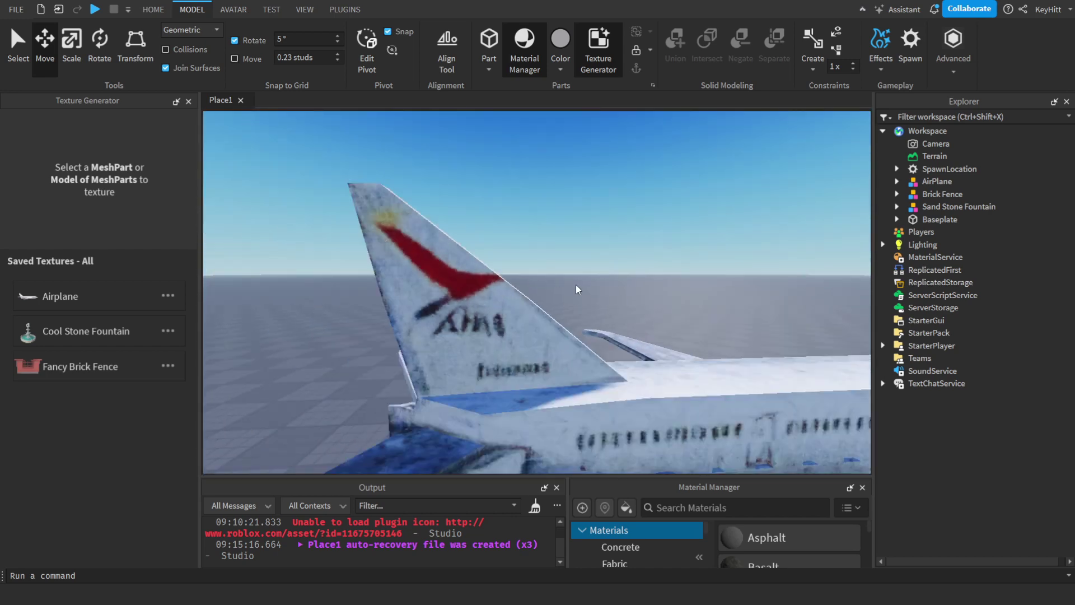
Inspect the textured airplane from a distance along its opposite side, covering the nose, fuselage, engine, wing surface and tail section
key("s")
right_click_drag(506, 302, 501, 301)
key("d")
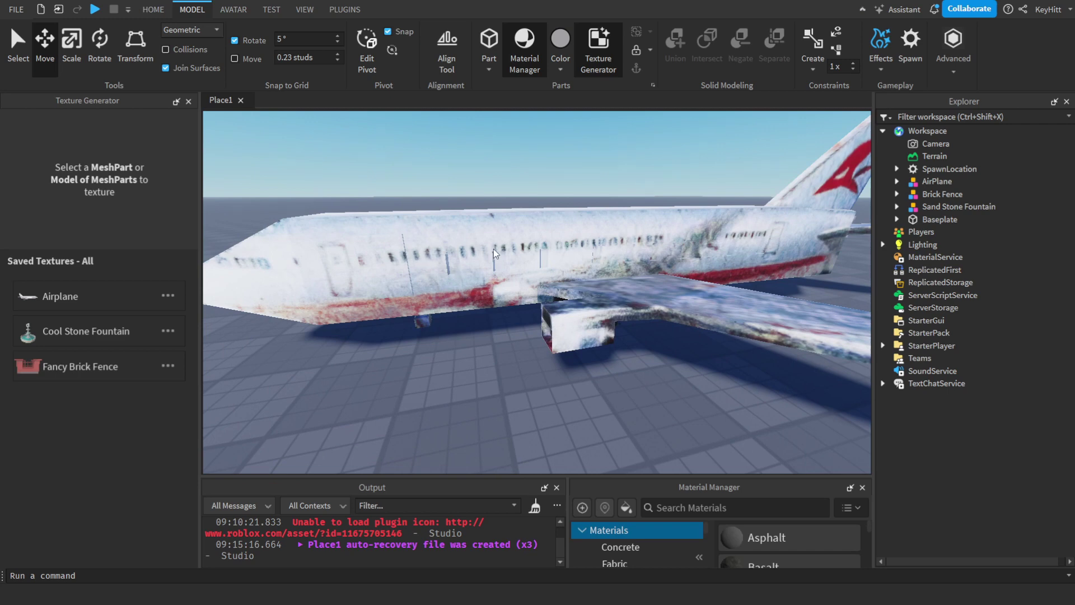
right_click_drag(617, 288, 609, 292)
key("s")
key("w")
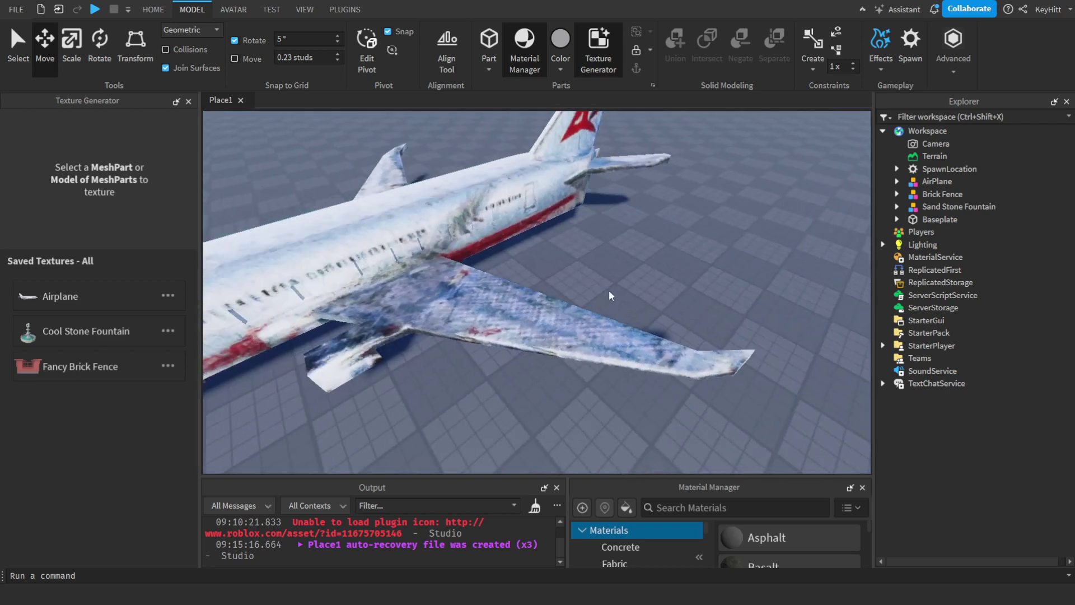
right_click_drag(480, 323, 614, 284)
key("s")
key("d")
key("w")
key("d")
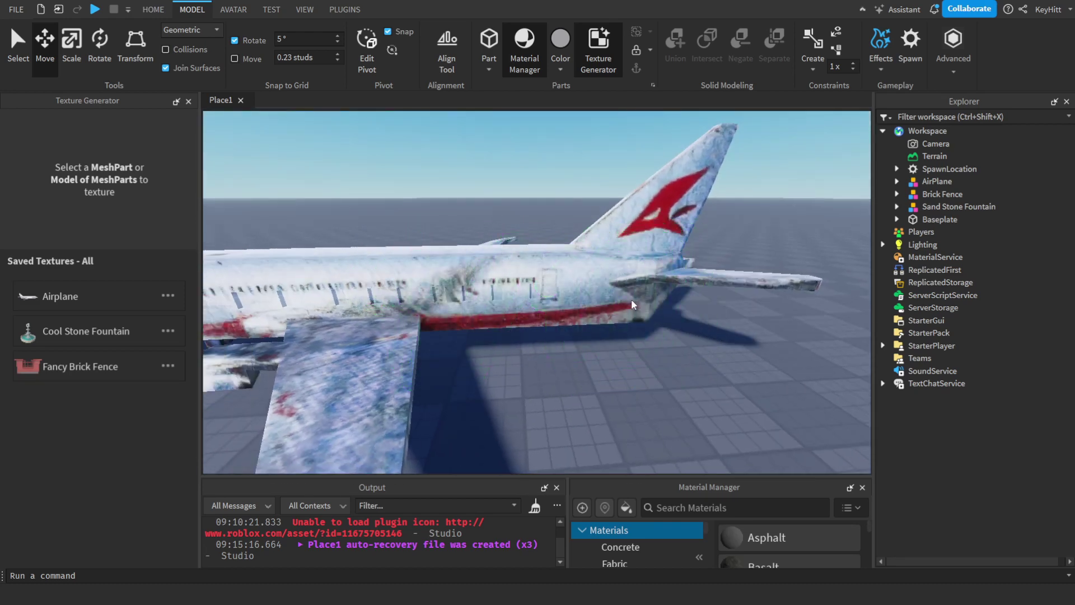
key("a")
right_click_drag(632, 304, 652, 313)
key("s")
key("d")
key("d")
key("d")
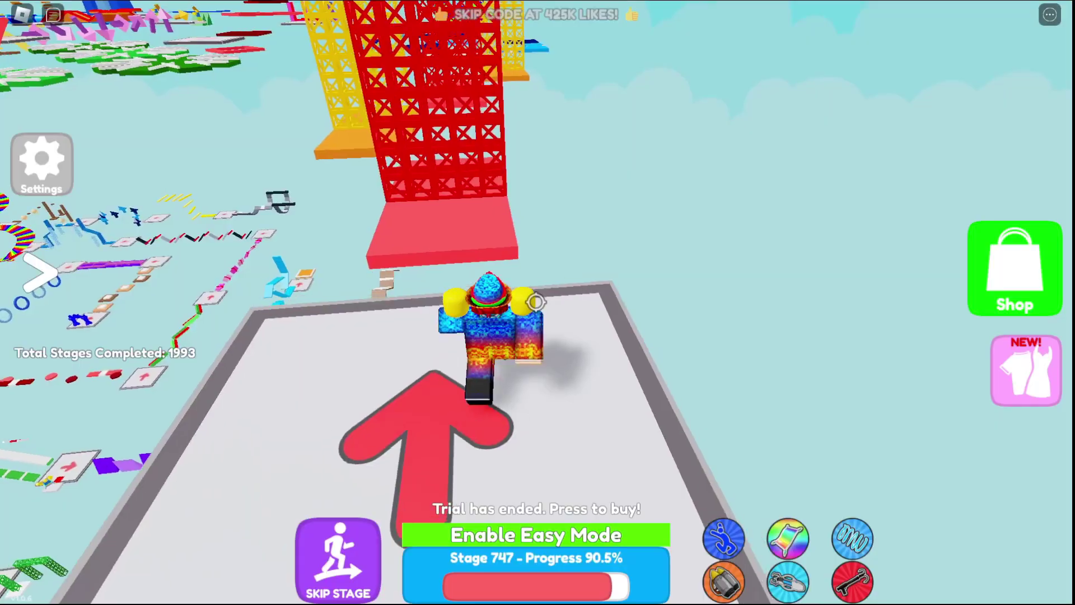
key("w")
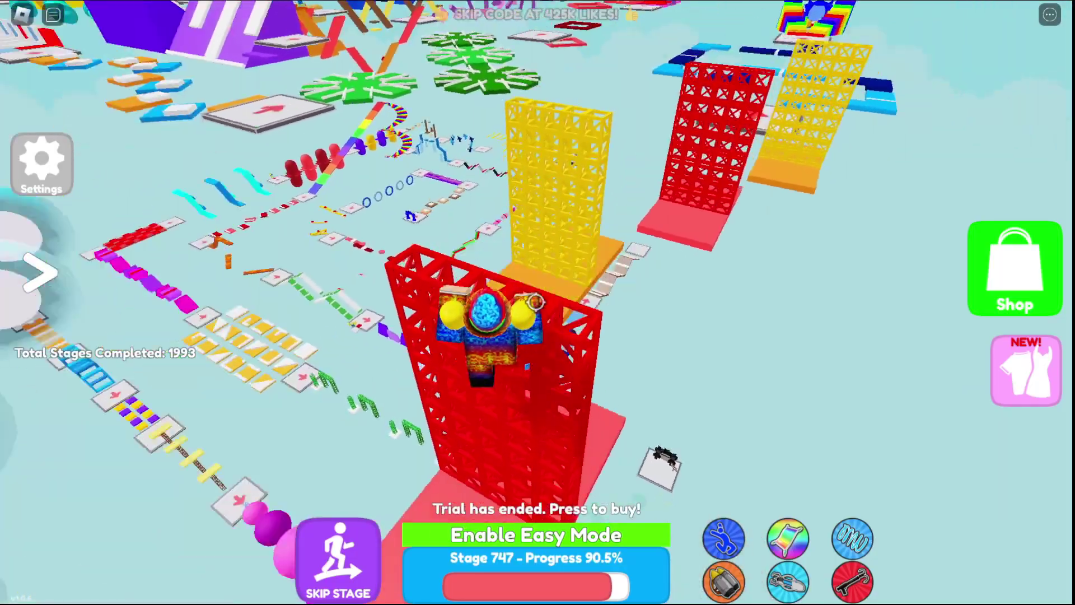
key("w")
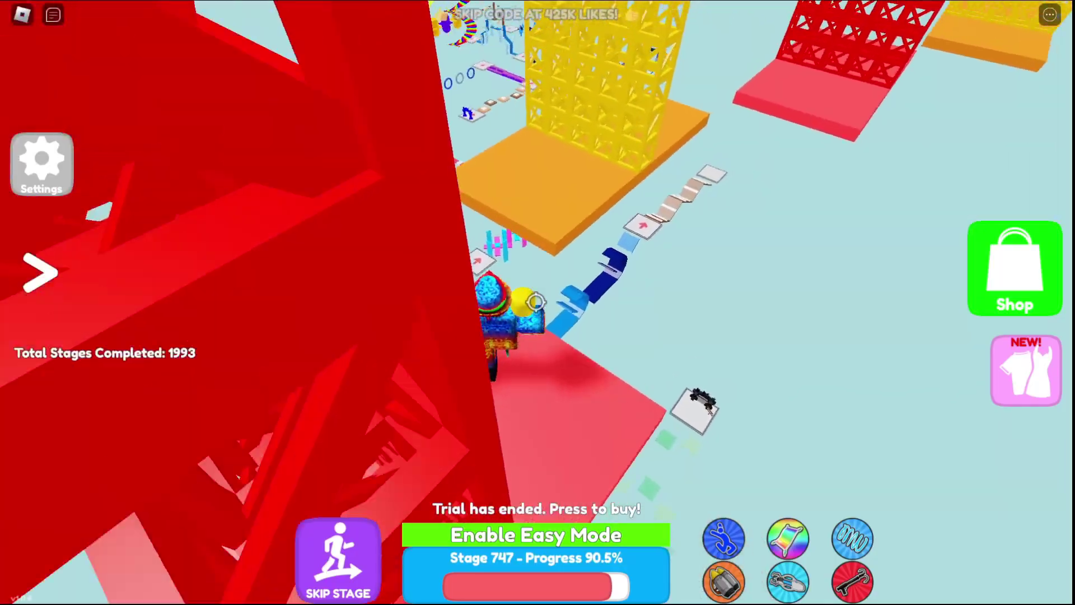
key("w")
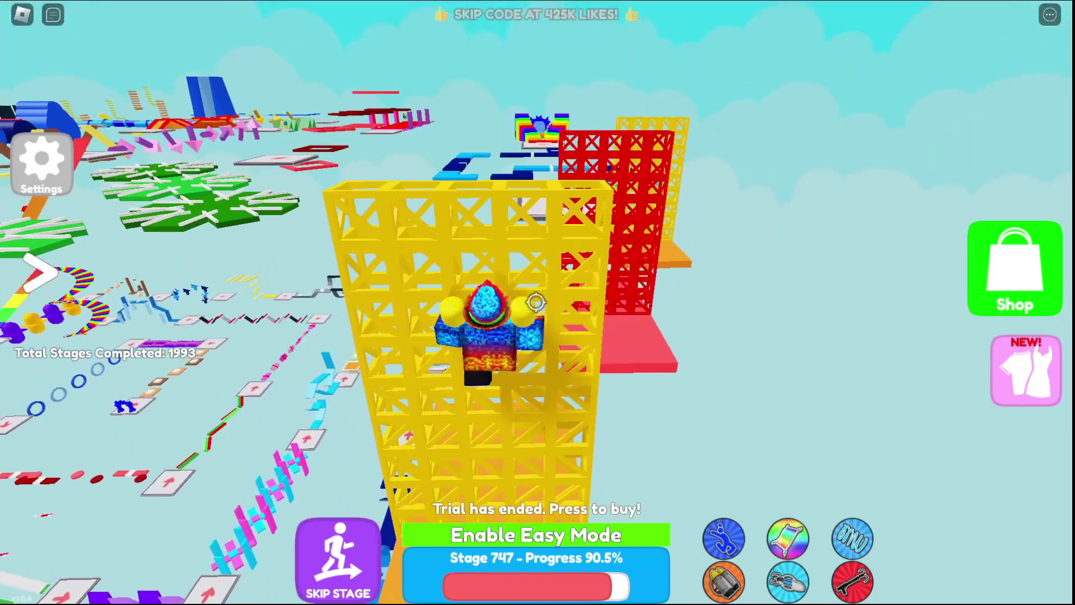
key("w")
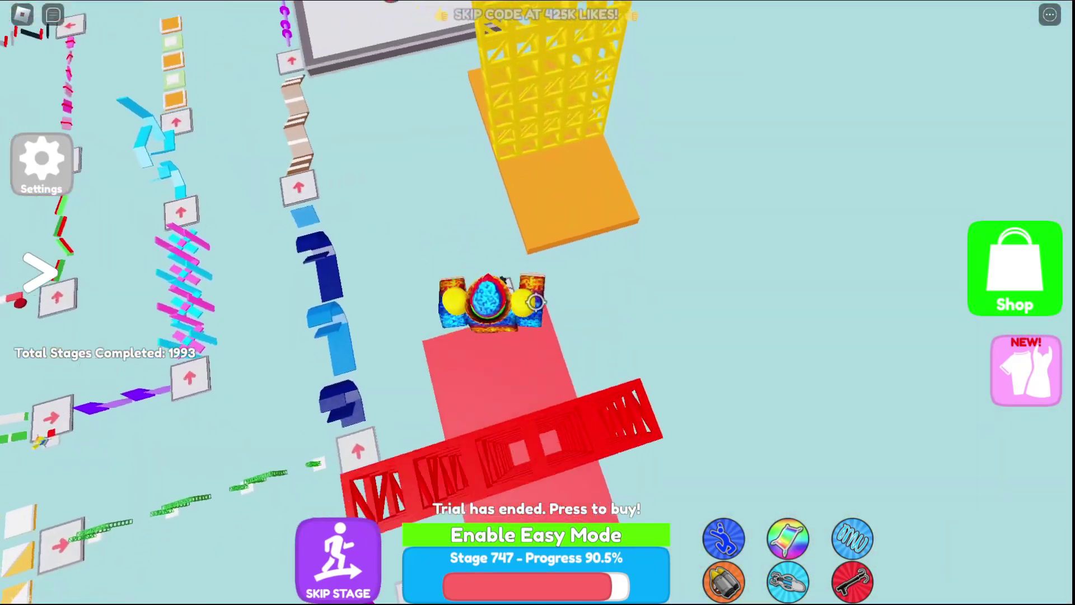
key("w")
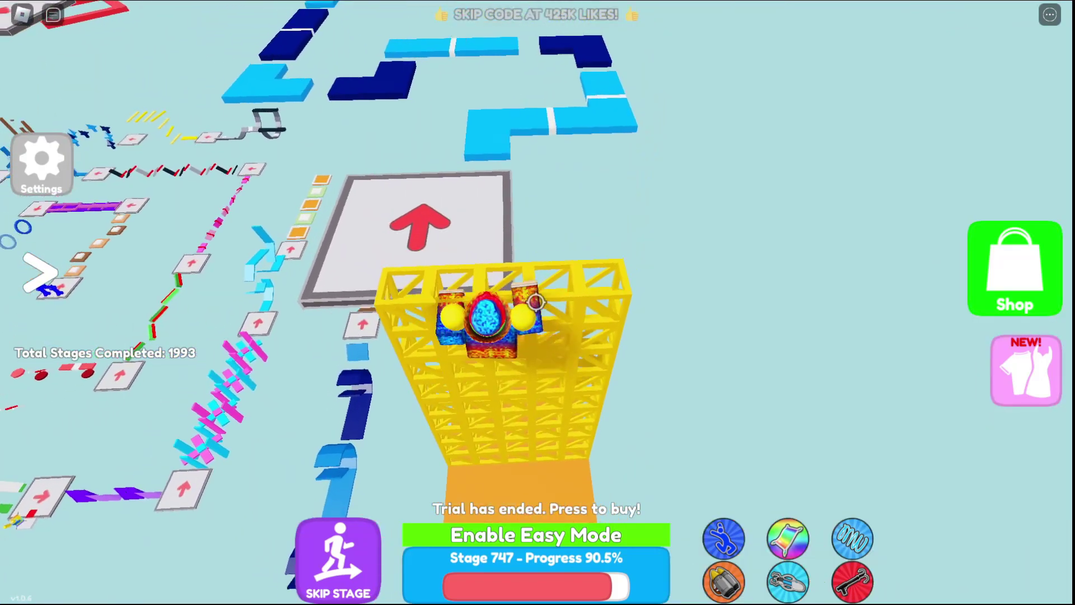
key("w")
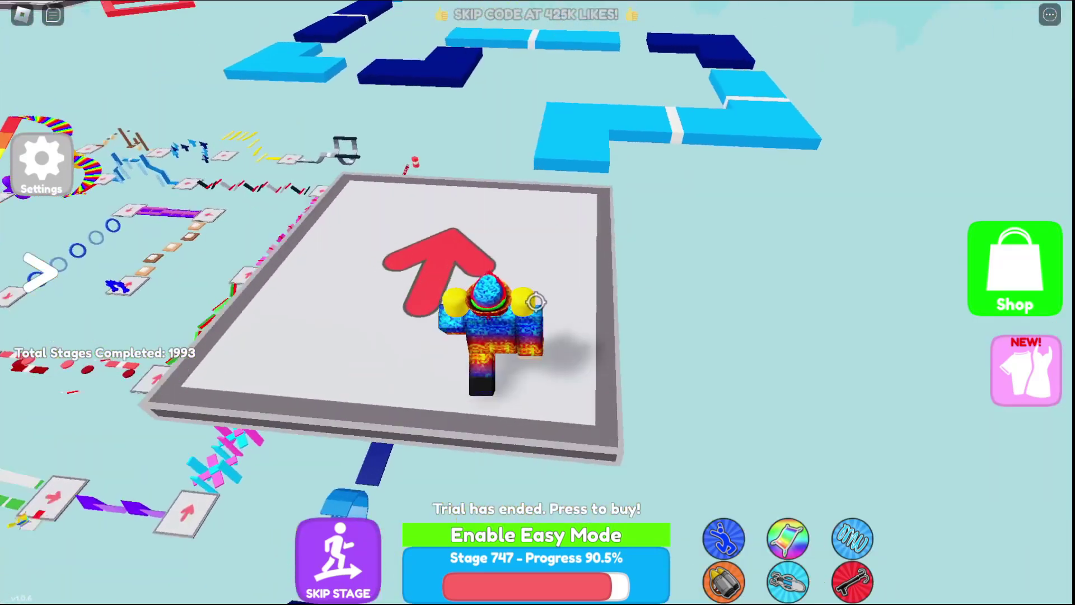